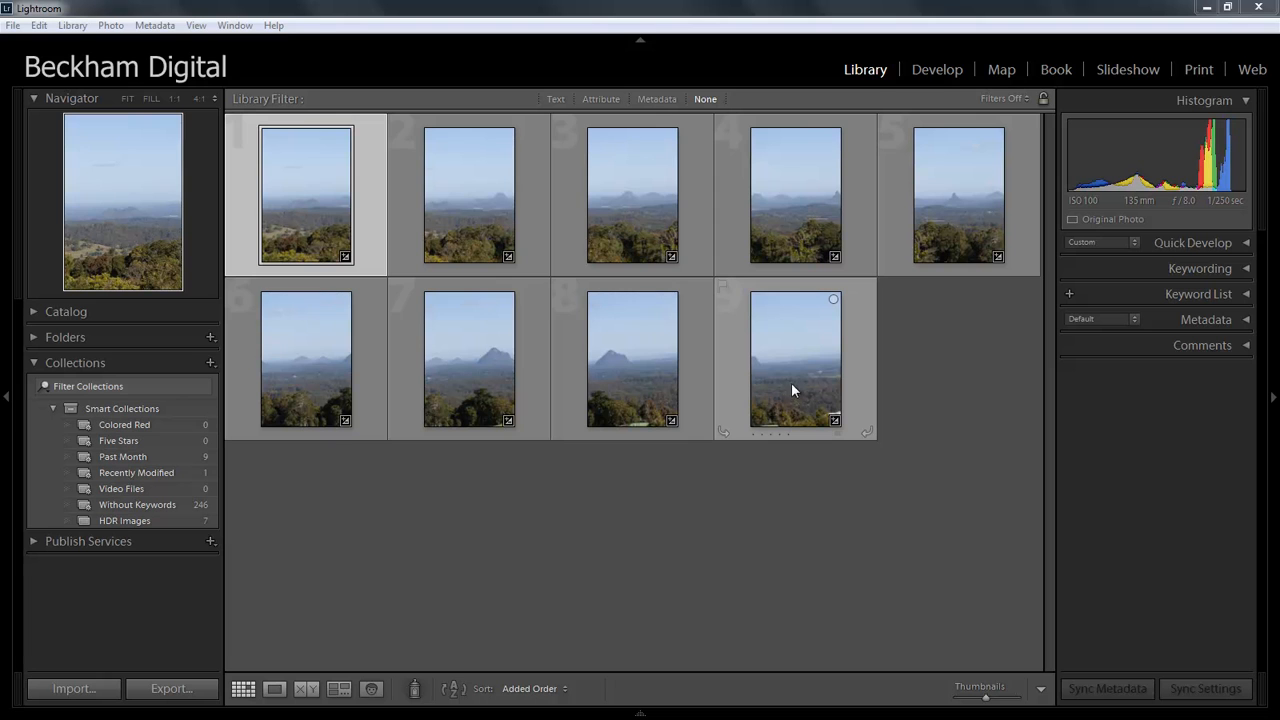
Merge all nine photos into a panorama with Auto Select Projection on, Spherical projection and no Auto Crop
key("ctrl+a")
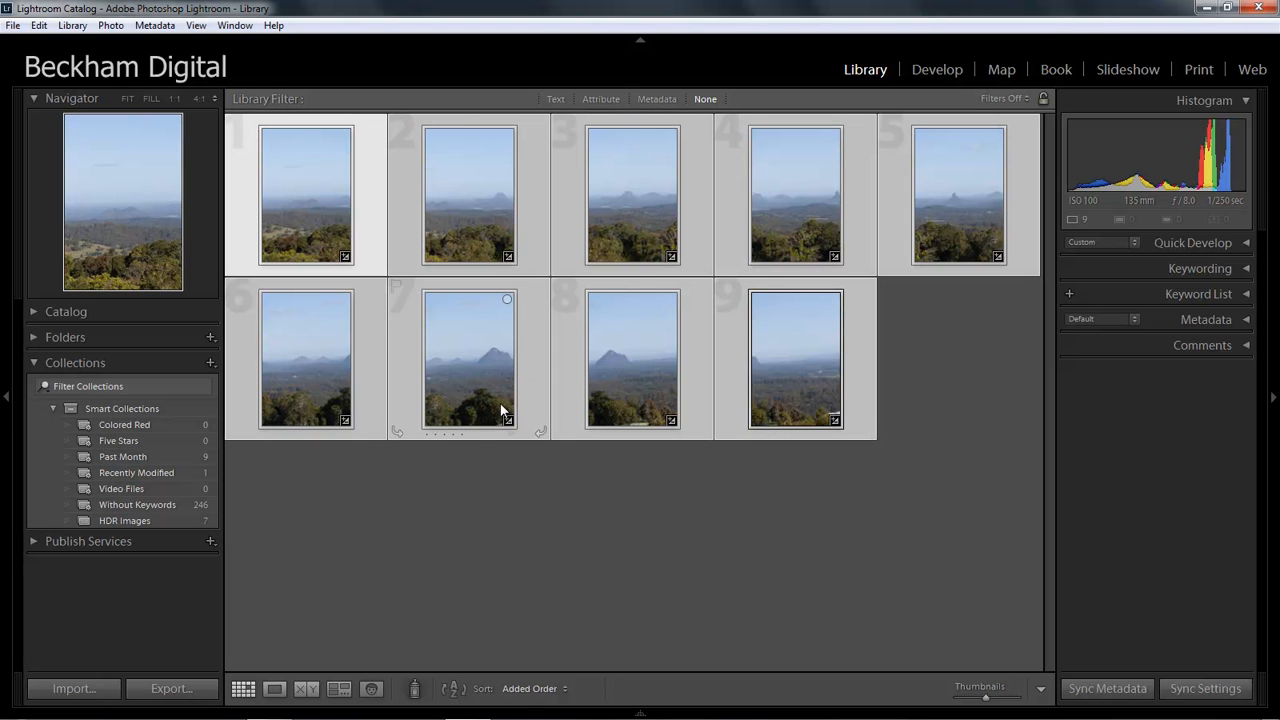
right_click(475, 339)
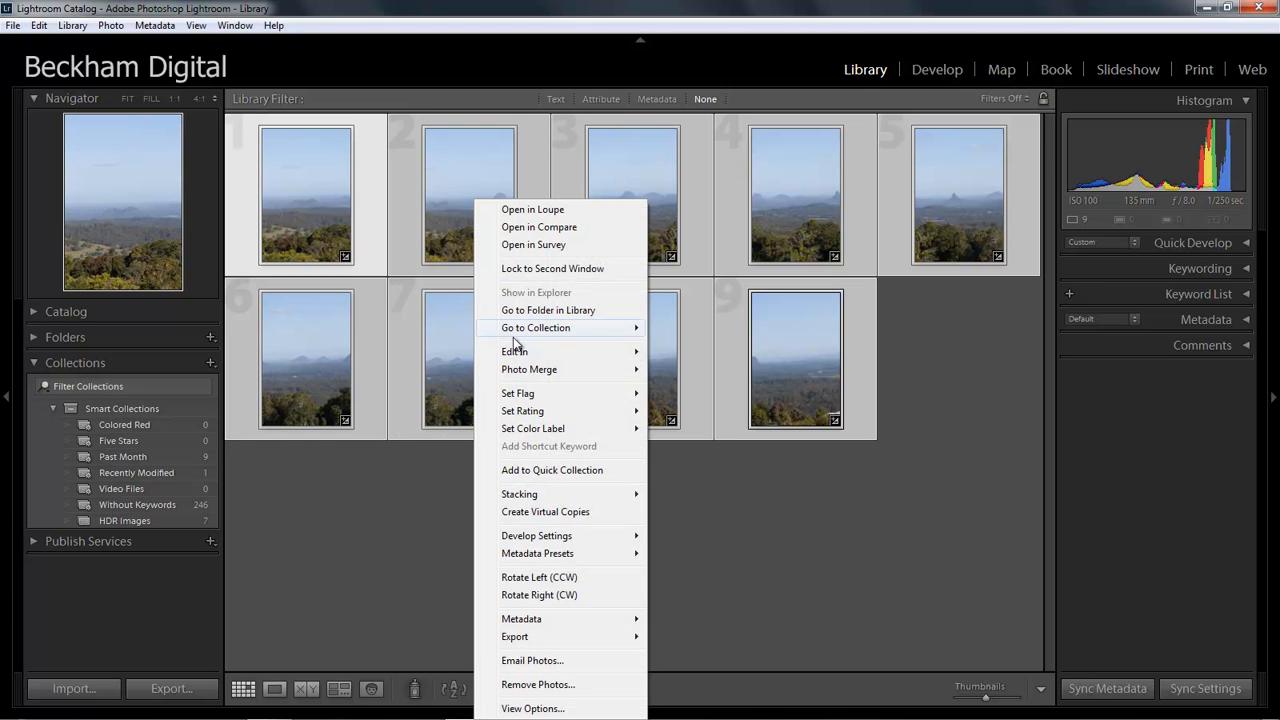
mouse_move(528, 373)
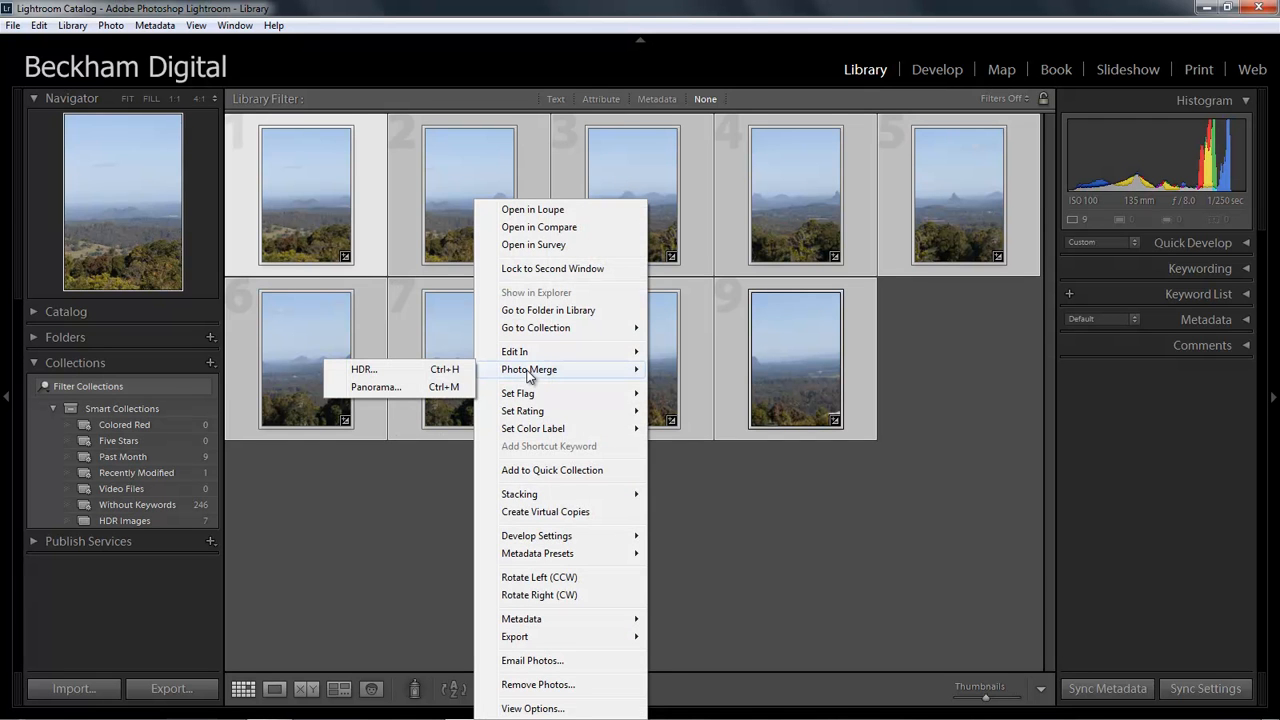
left_click(365, 389)
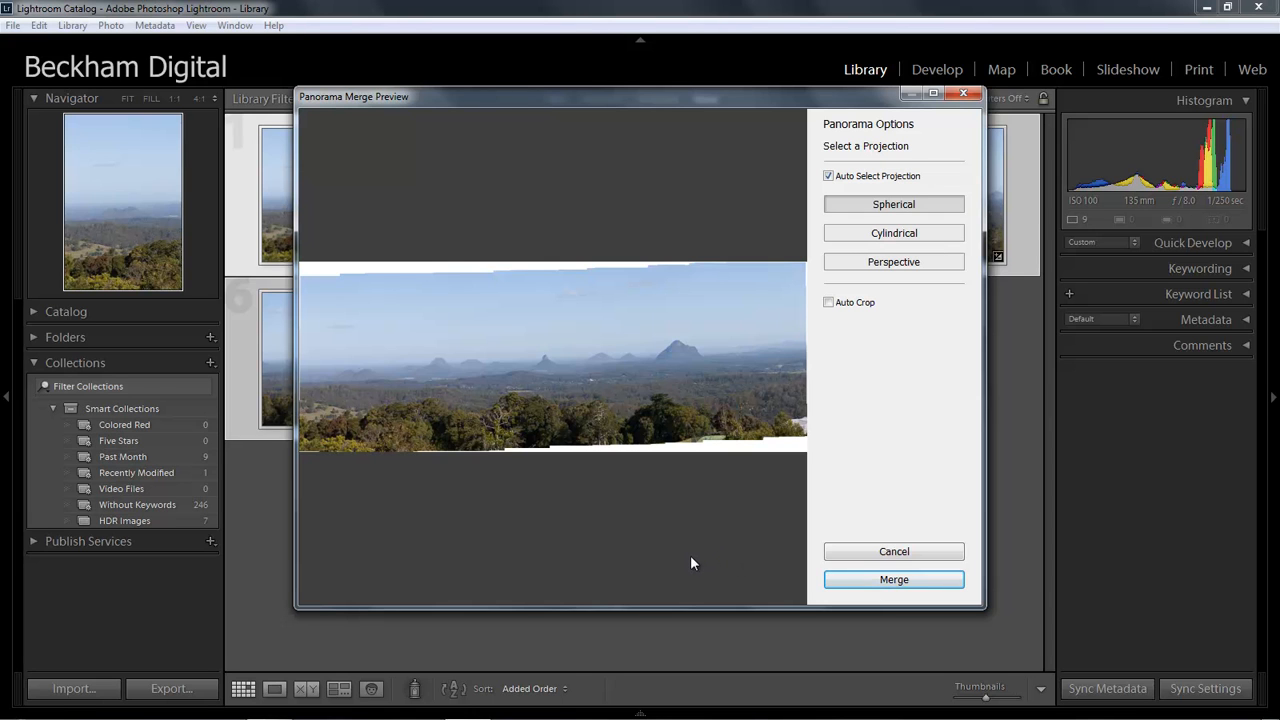
left_click(896, 584)
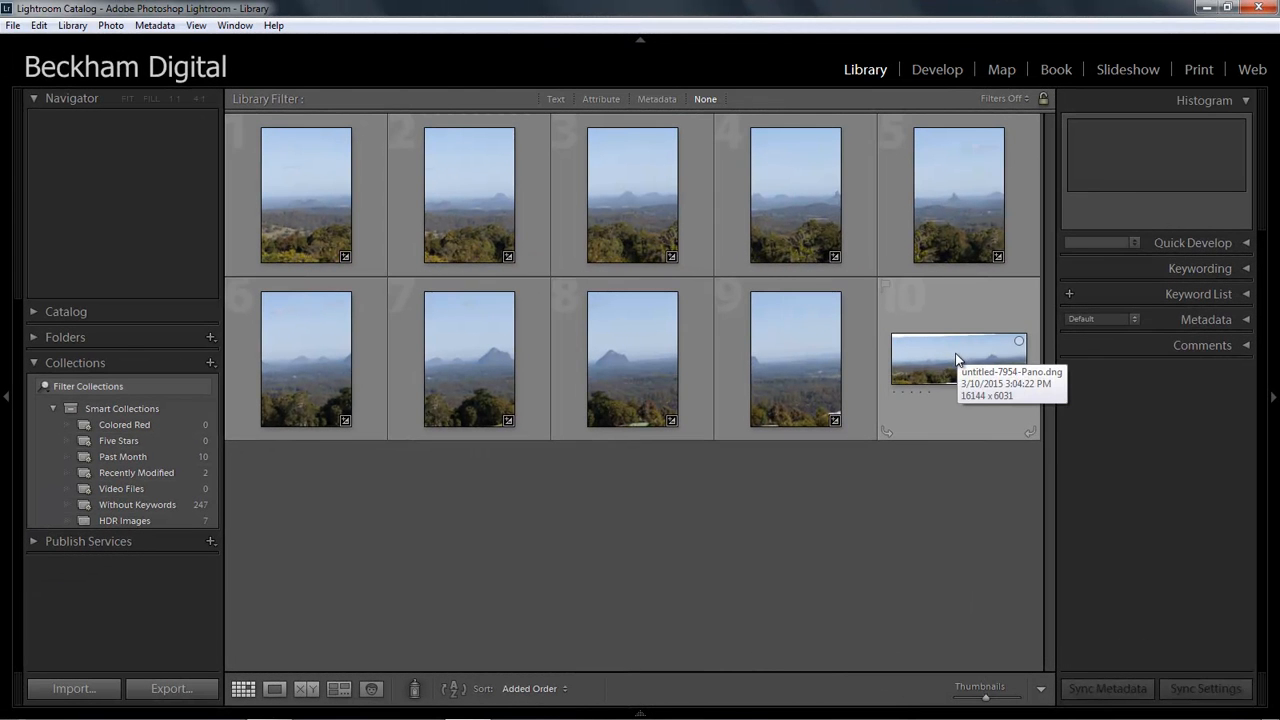
Open the merged panorama in the Develop module and straighten it along the horizon to an angle of 1.78
left_click(957, 356)
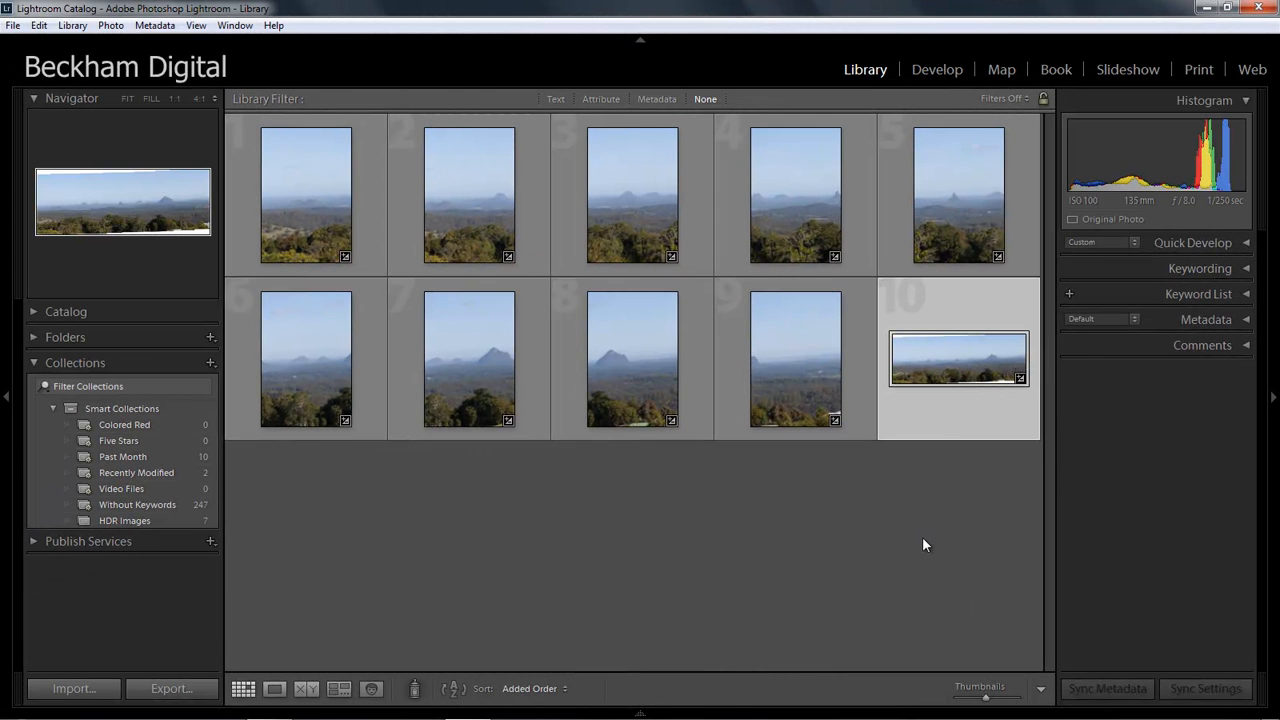
left_click(943, 77)
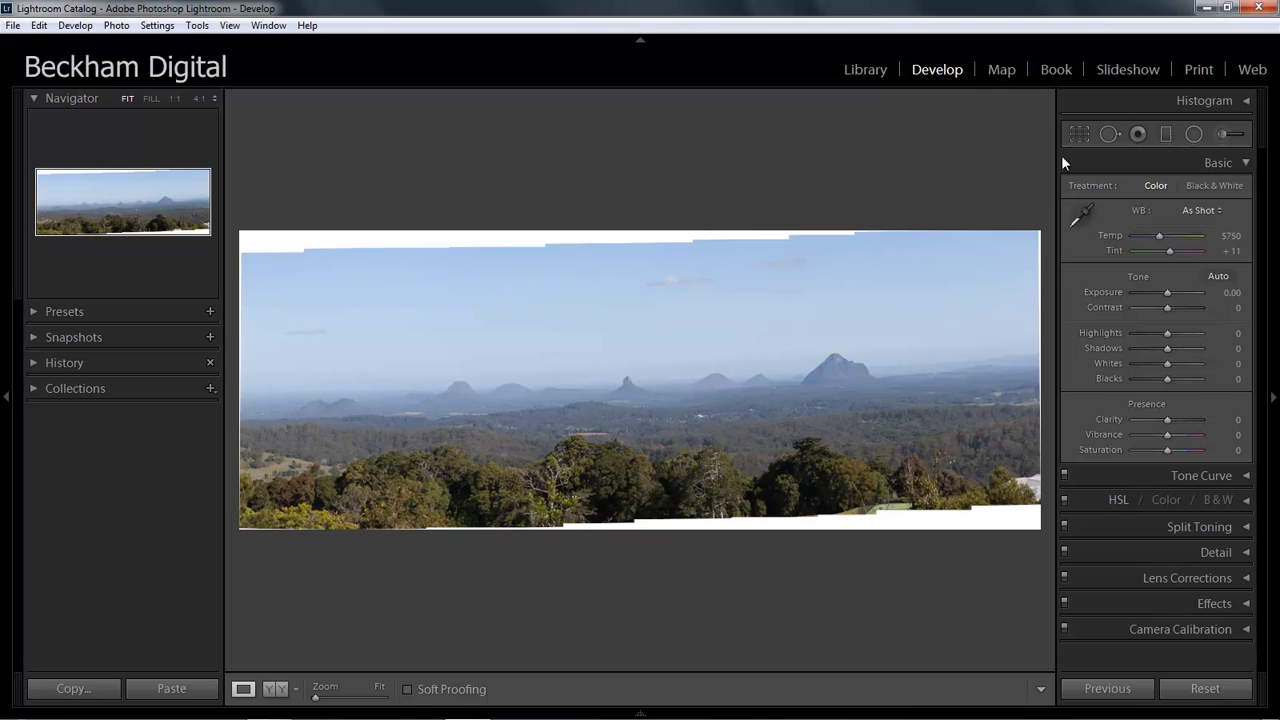
left_click(1078, 134)
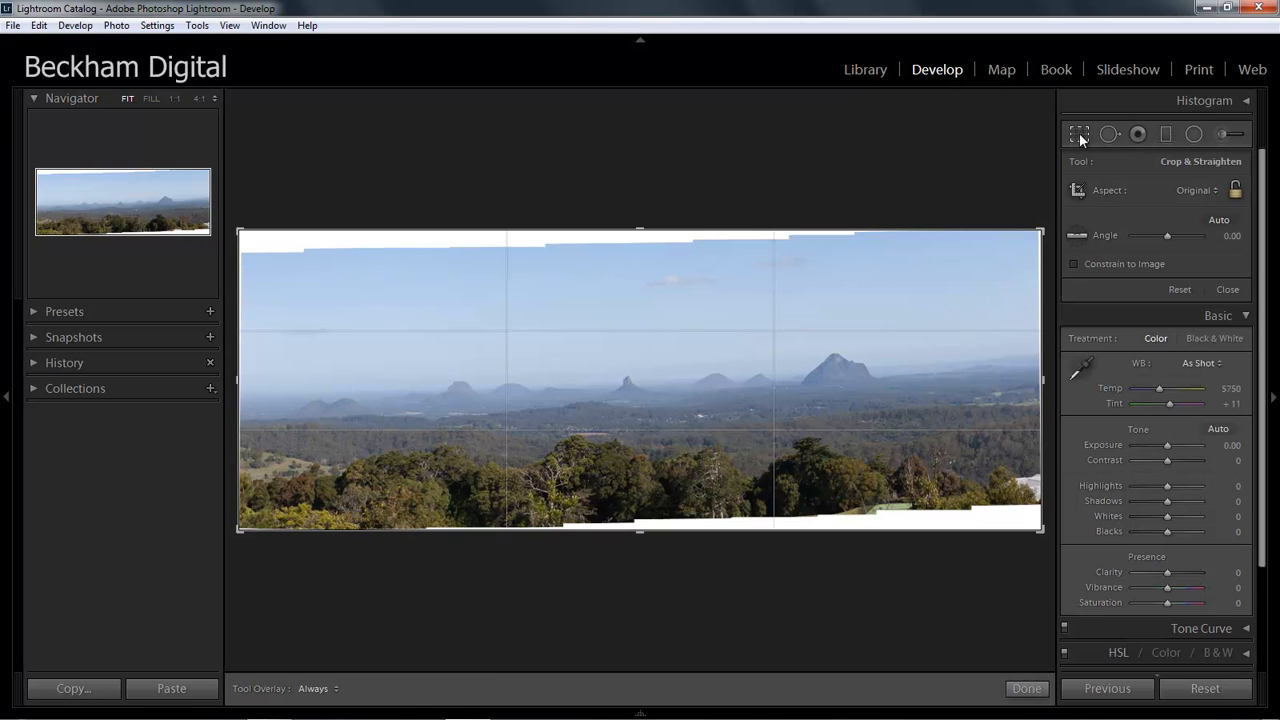
left_click(1076, 236)
mouse_move(325, 393)
left_mouse_down()
mouse_move(653, 376)
mouse_move(782, 384)
left_mouse_up()
left_click_drag(799, 380, 836, 376)
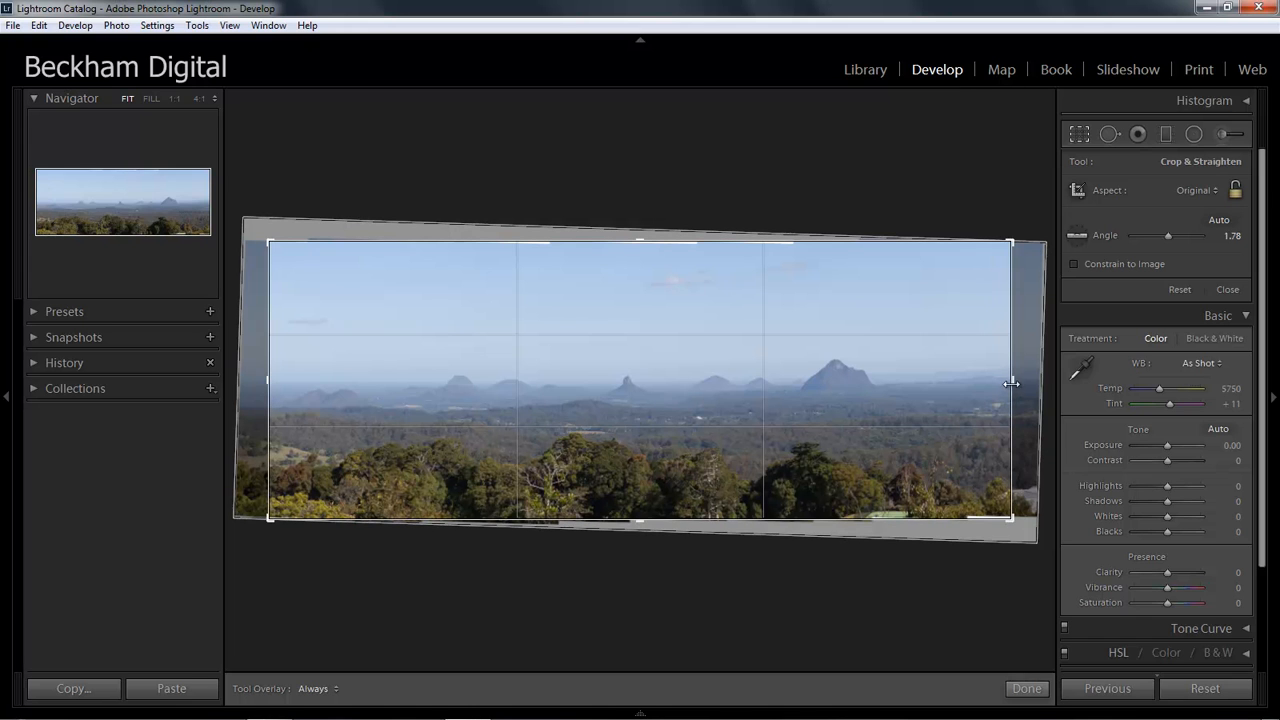
Crop the panorama's right, bottom and top edges inward to remove the white borders, and apply the crop
left_click_drag(1011, 383, 1006, 381)
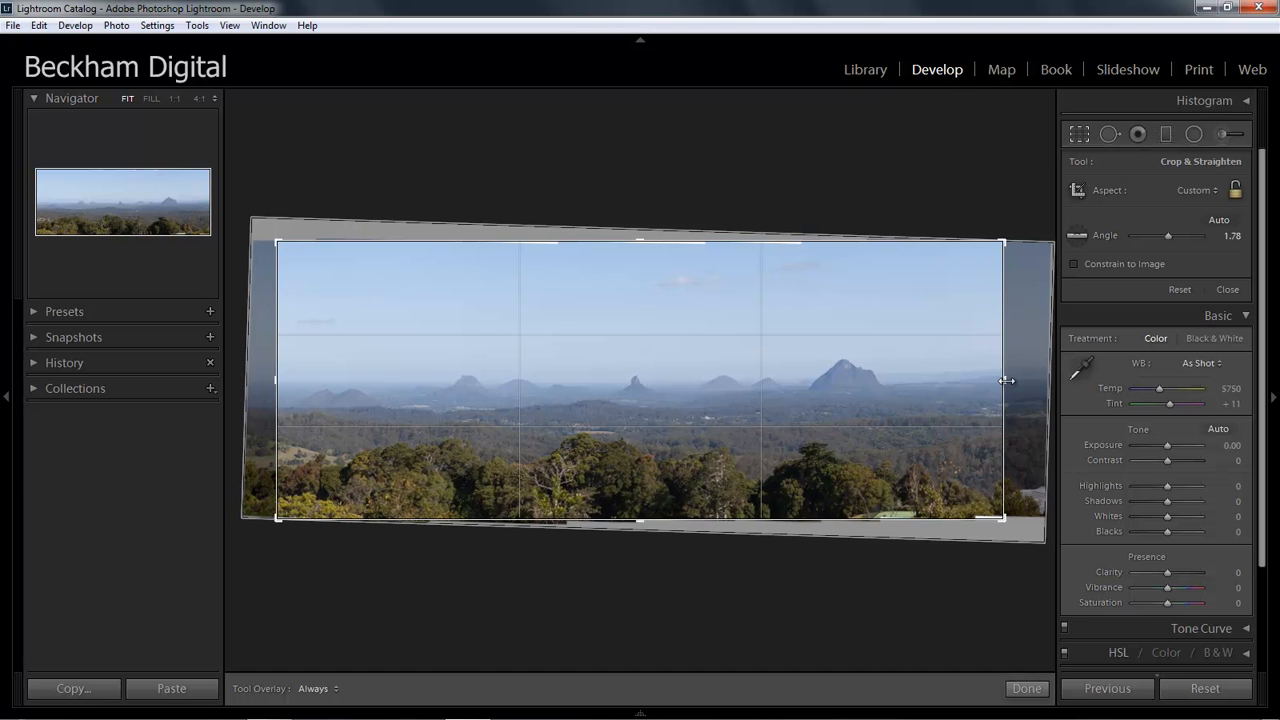
left_click_drag(640, 520, 640, 514)
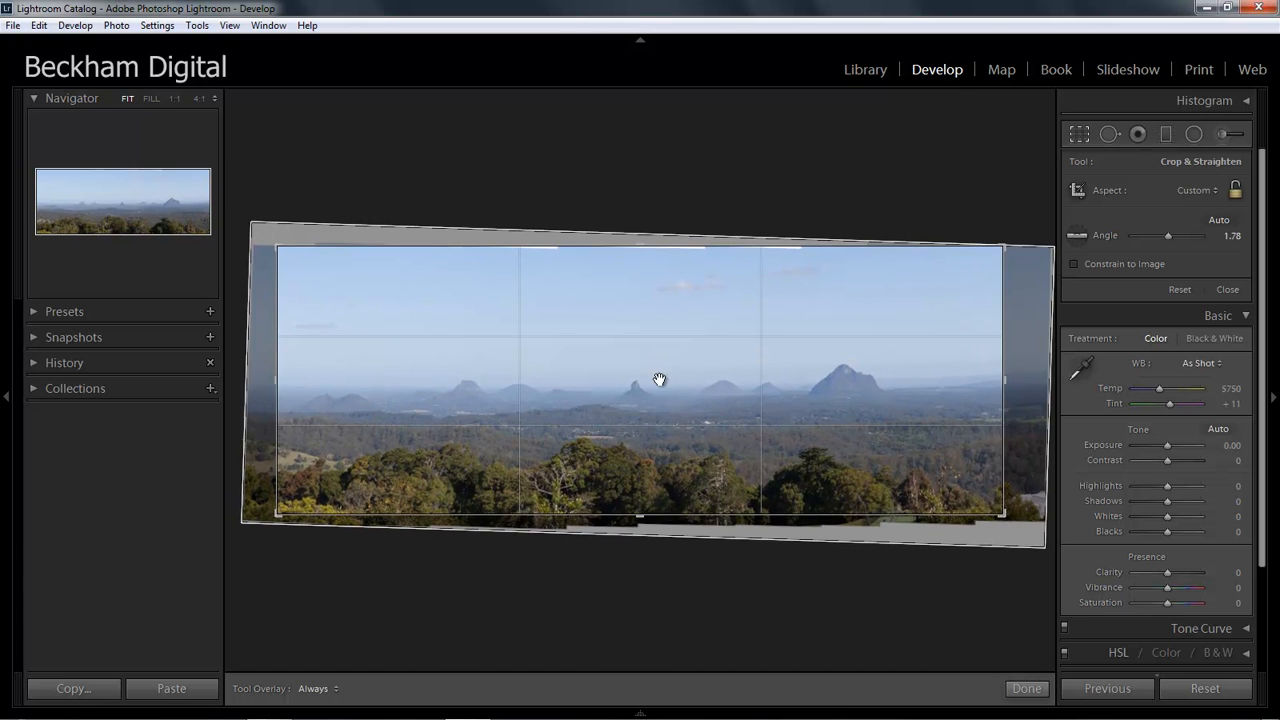
left_click_drag(642, 251, 640, 253)
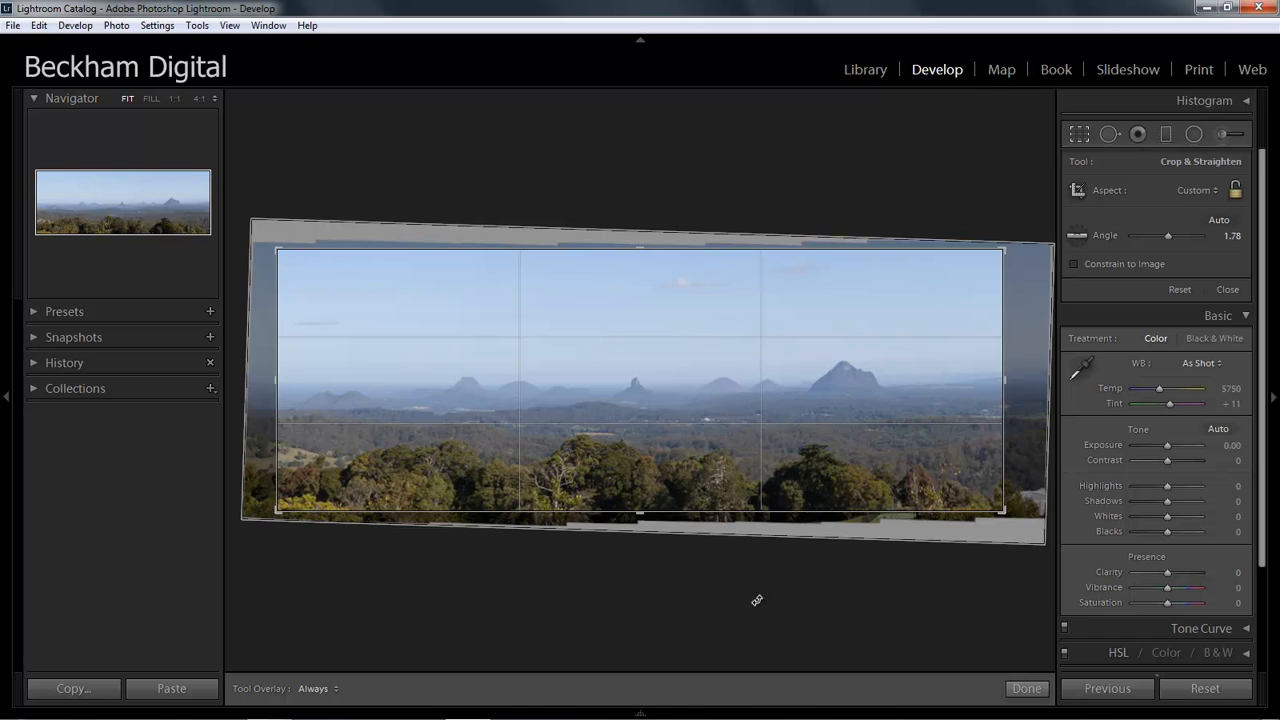
left_click(1023, 688)
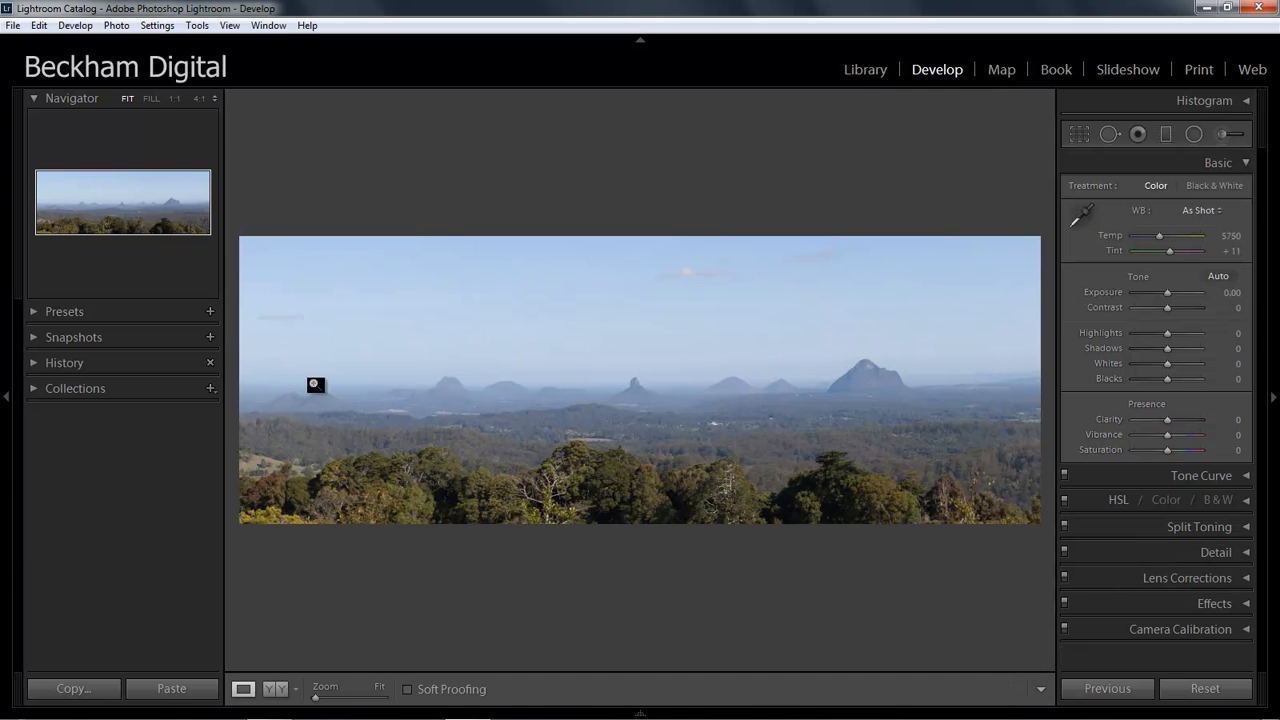
Enlarge the photo display by hiding the Navigator side panel, and set Clarity to +45 and Vibrance to +55
left_click(5, 399)
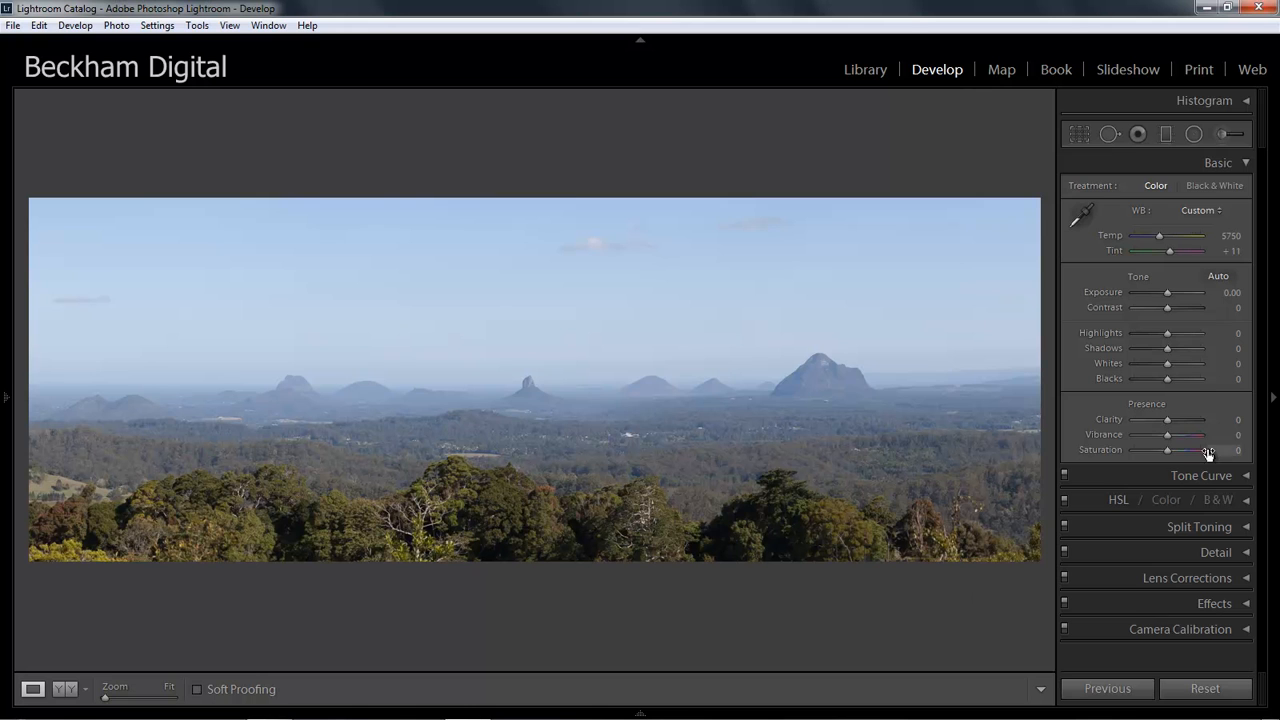
left_click_drag(1185, 420, 1185, 437)
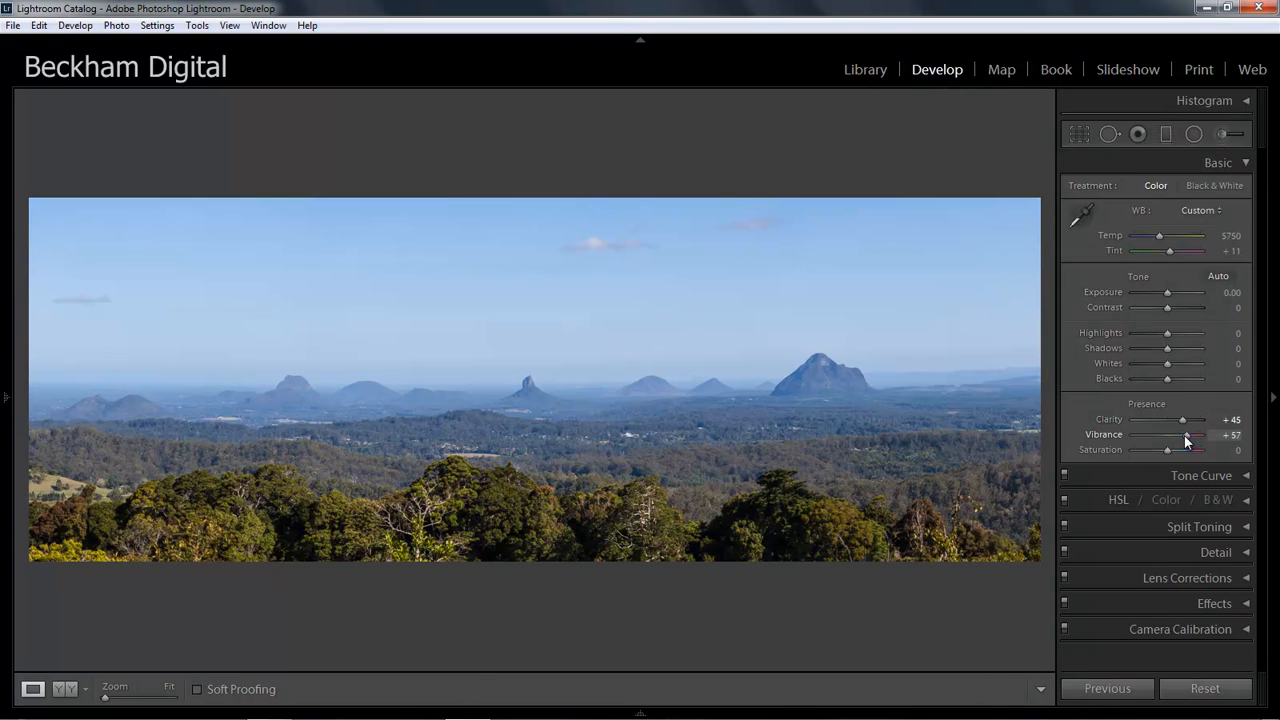
left_click_drag(1184, 435, 1181, 434)
Draw a graduated filter straight down from just above the photo's upper edge to the top of the trees
left_click(1166, 133)
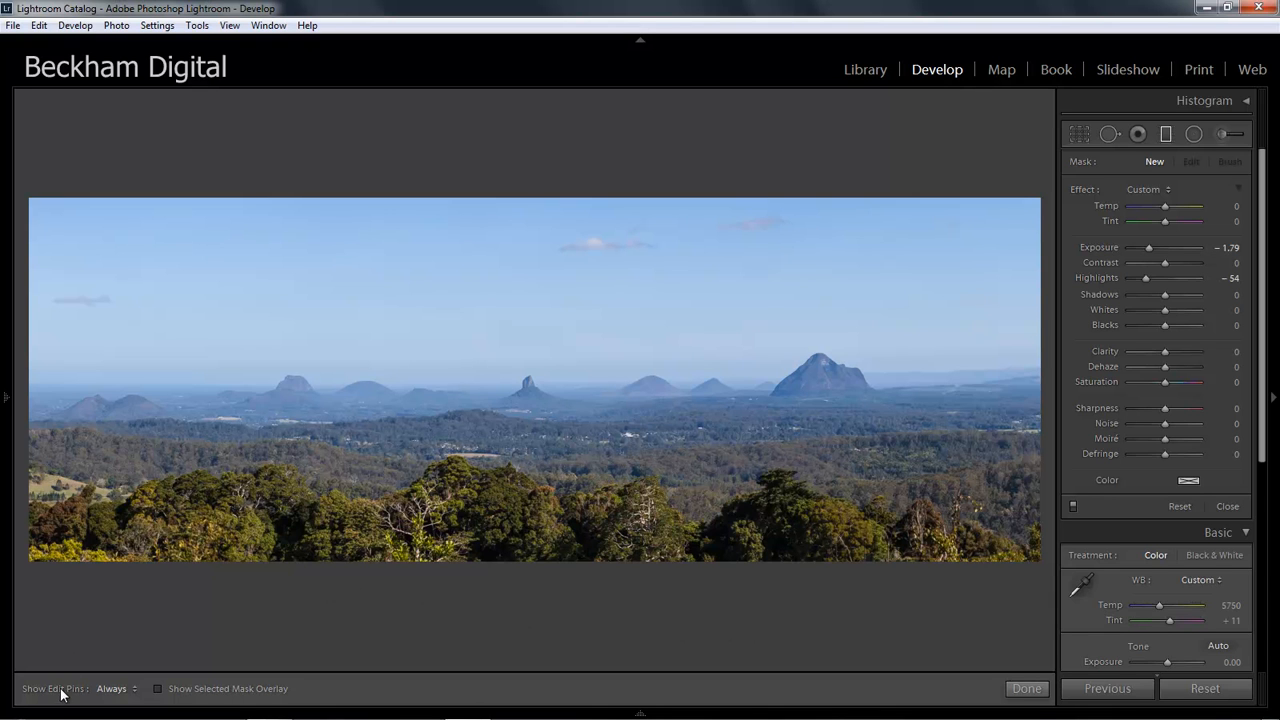
left_click(135, 690)
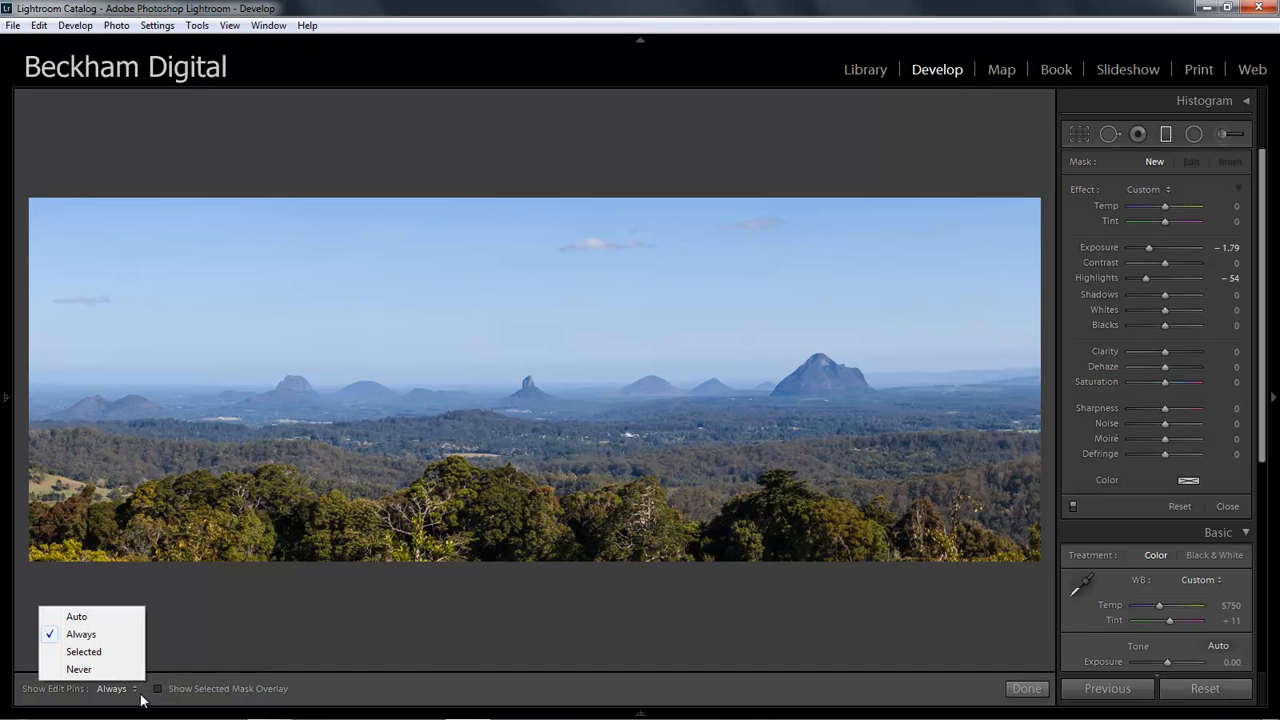
left_click(381, 647)
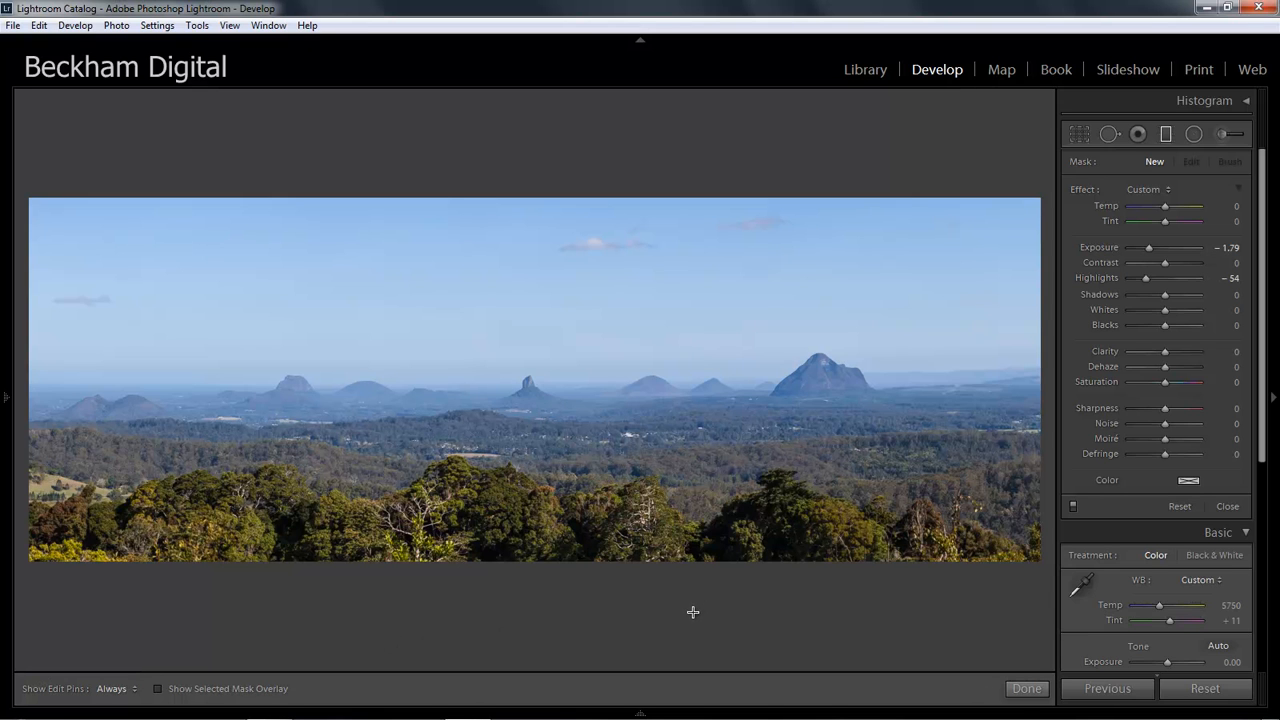
left_click_drag(531, 192, 531, 484)
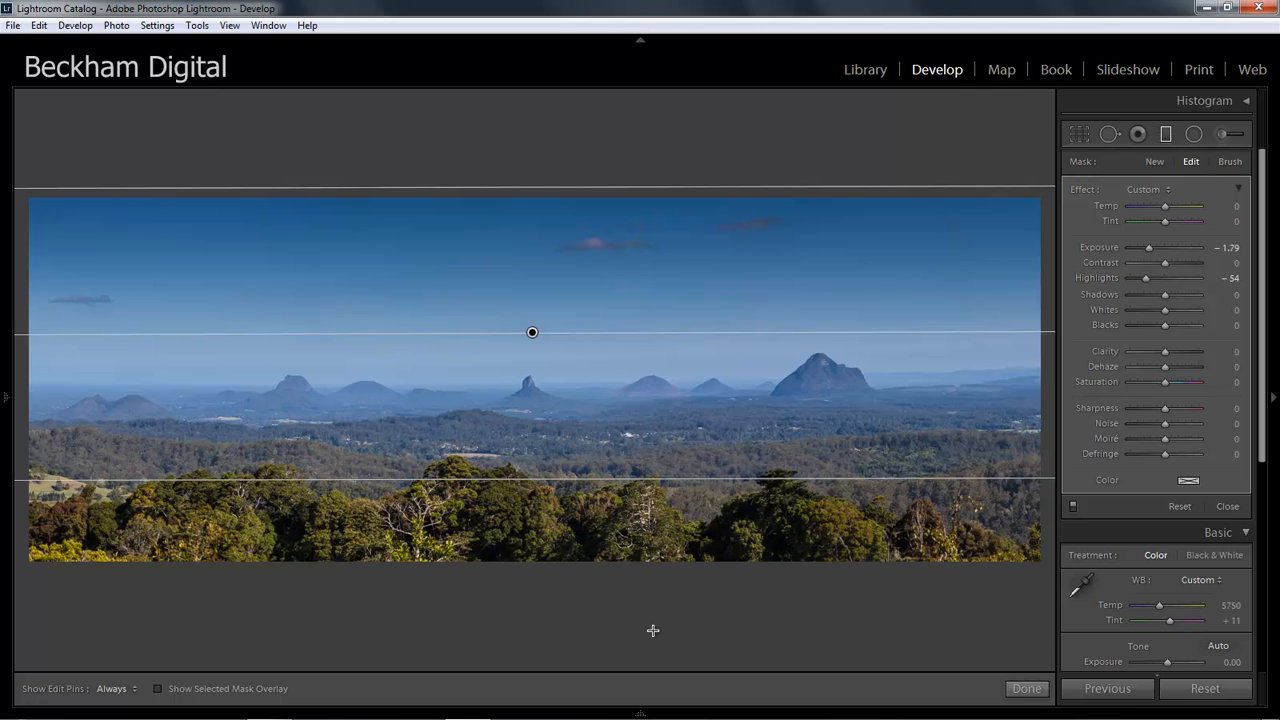
Reset the graduated filter's Highlights and Exposure to 0, and set its Exposure to -1.70 and Temp to -15
double_click(1147, 277)
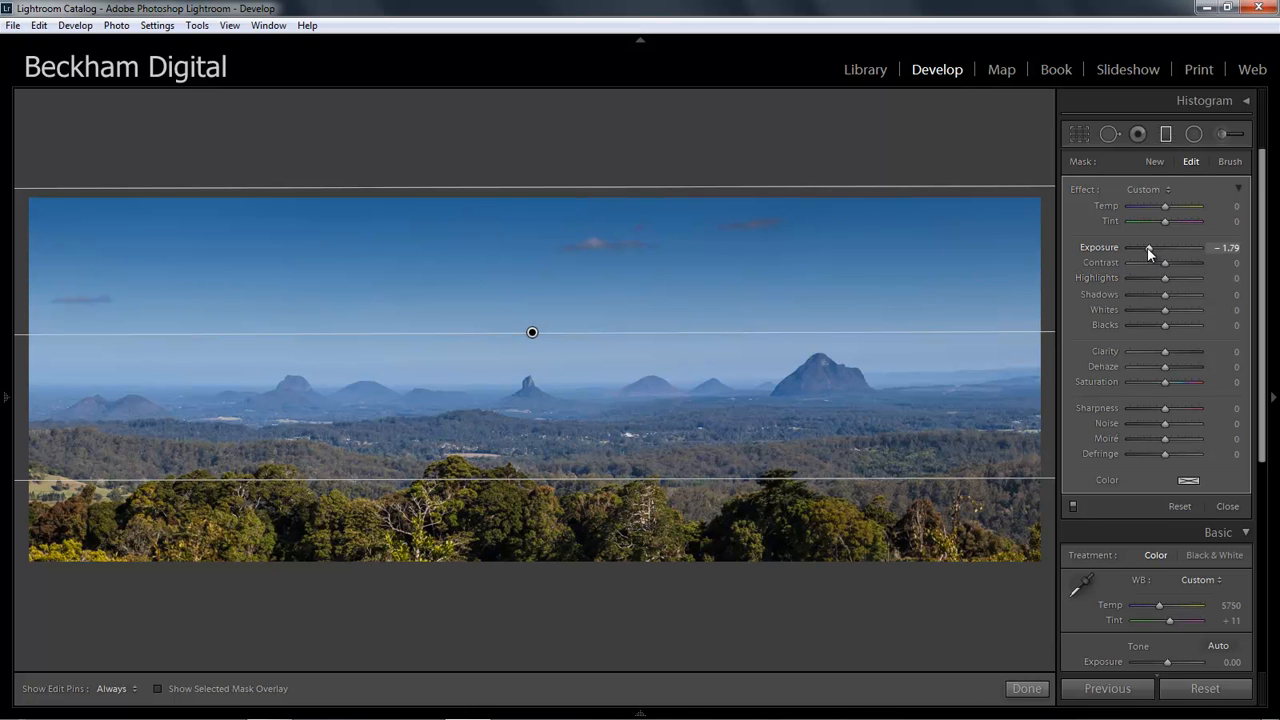
double_click(1148, 247)
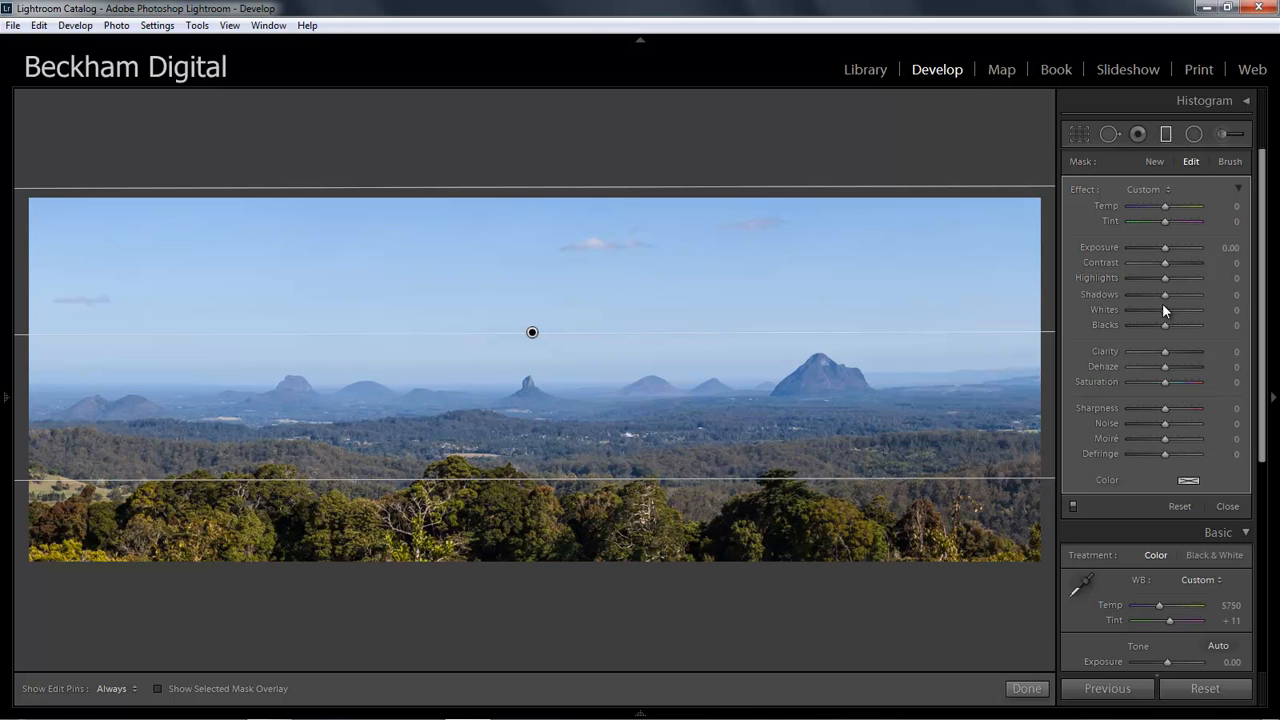
left_click_drag(1161, 249, 1149, 250)
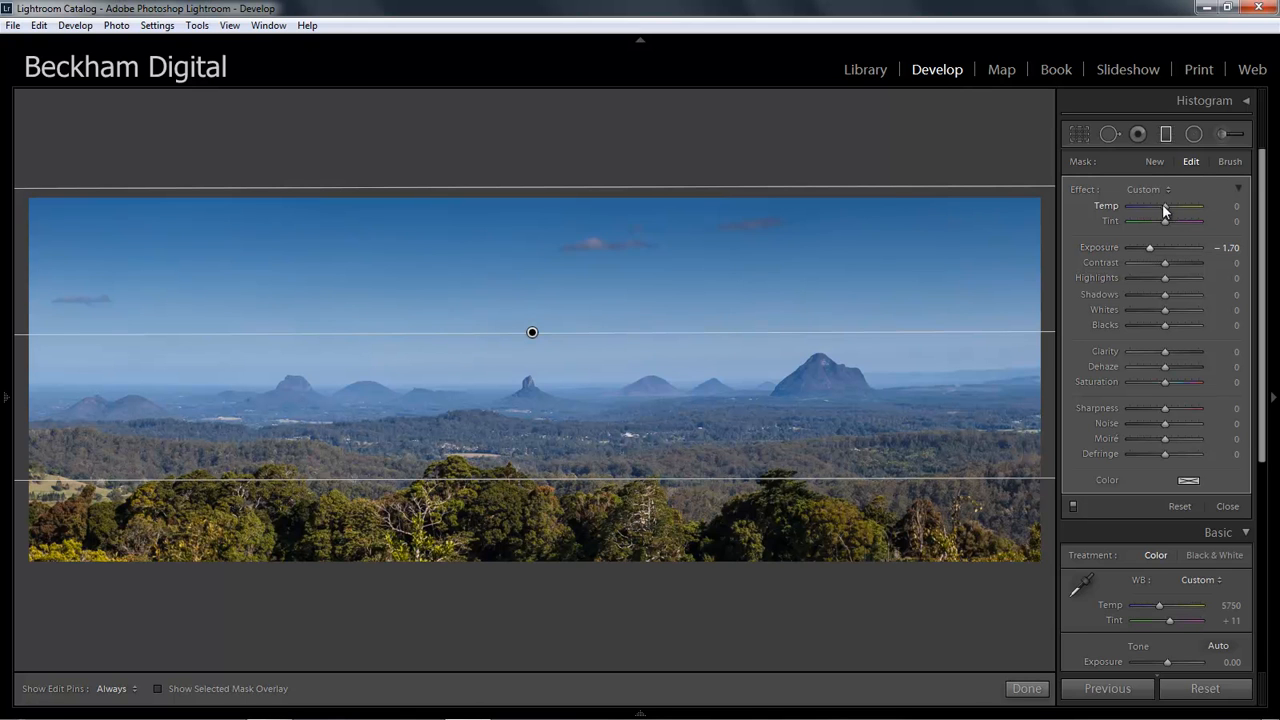
left_click_drag(1163, 205, 1157, 205)
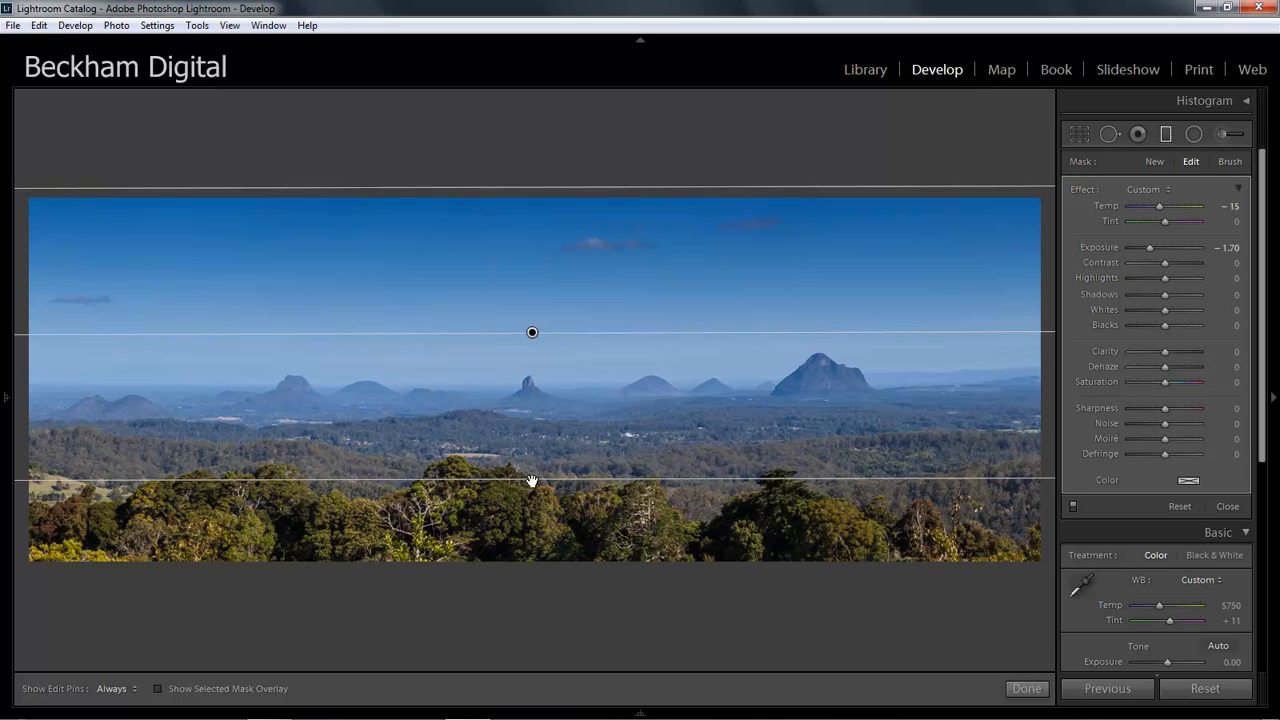
Narrow the graduated filter by raising its lower line above the trees and lowering its upper line into the sky, and fine-tune Exposure to about -1.79
left_click_drag(531, 484, 537, 446)
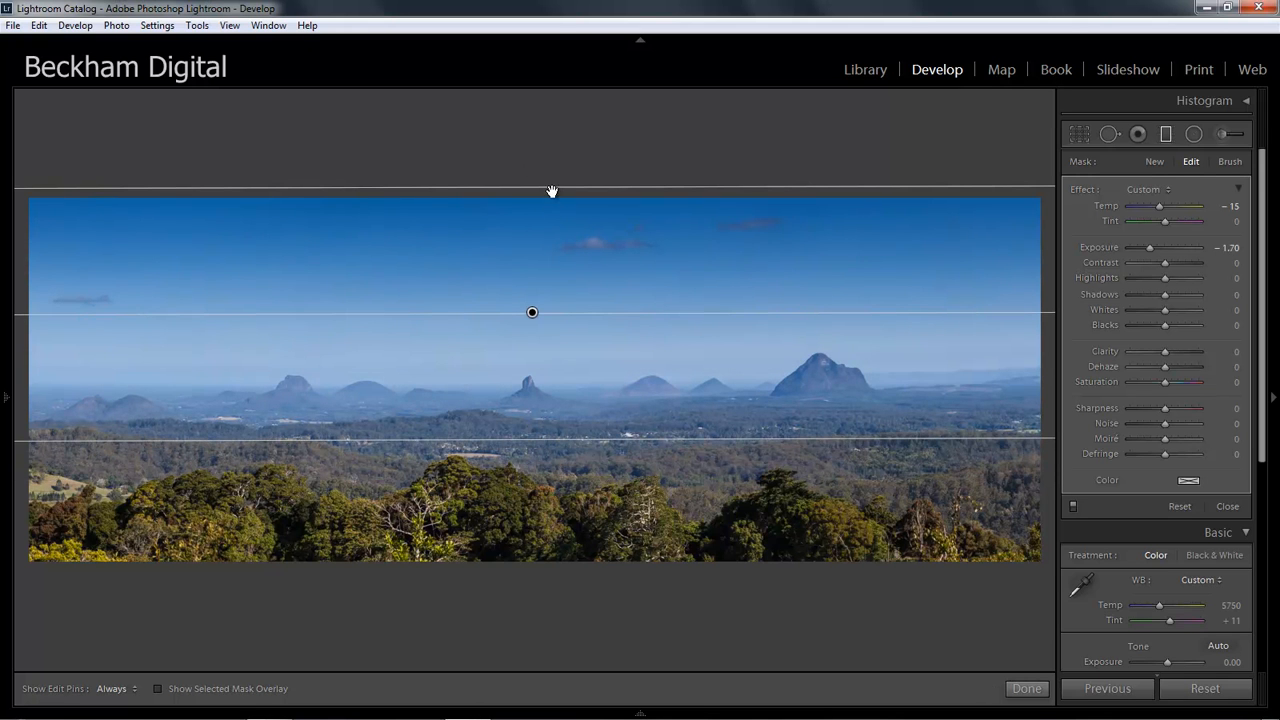
left_click_drag(551, 189, 560, 220)
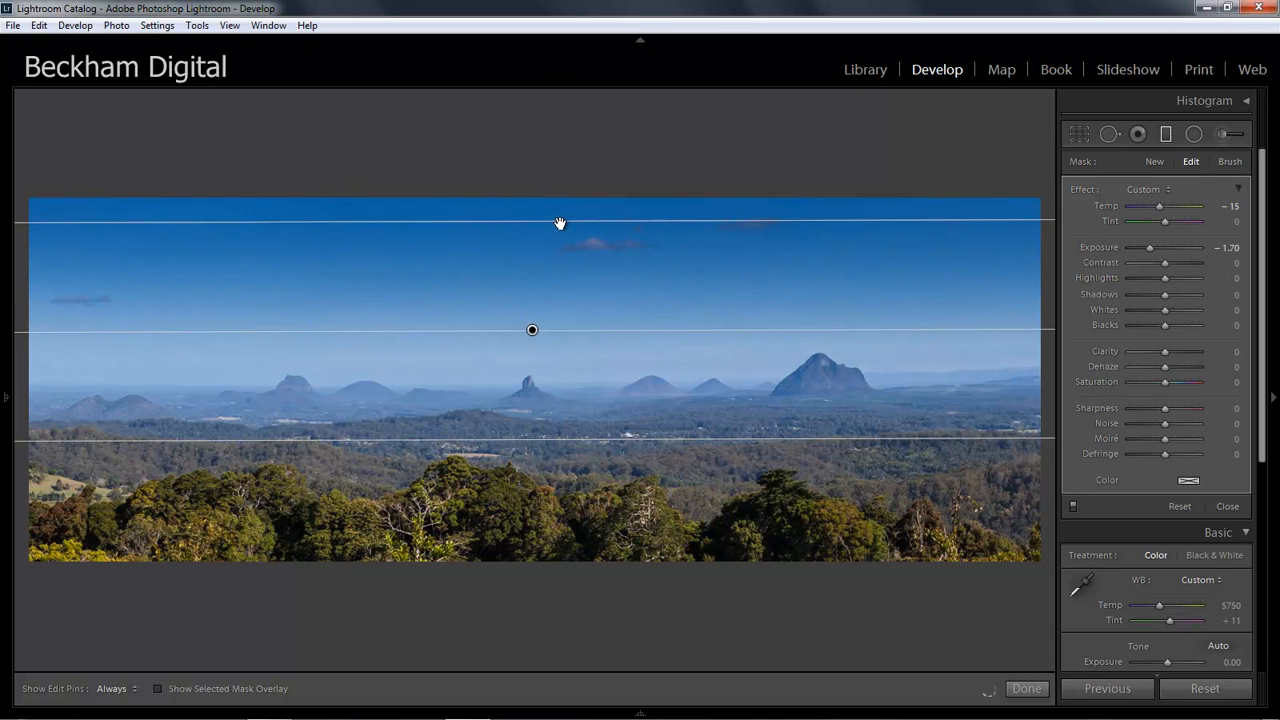
left_click(1149, 247)
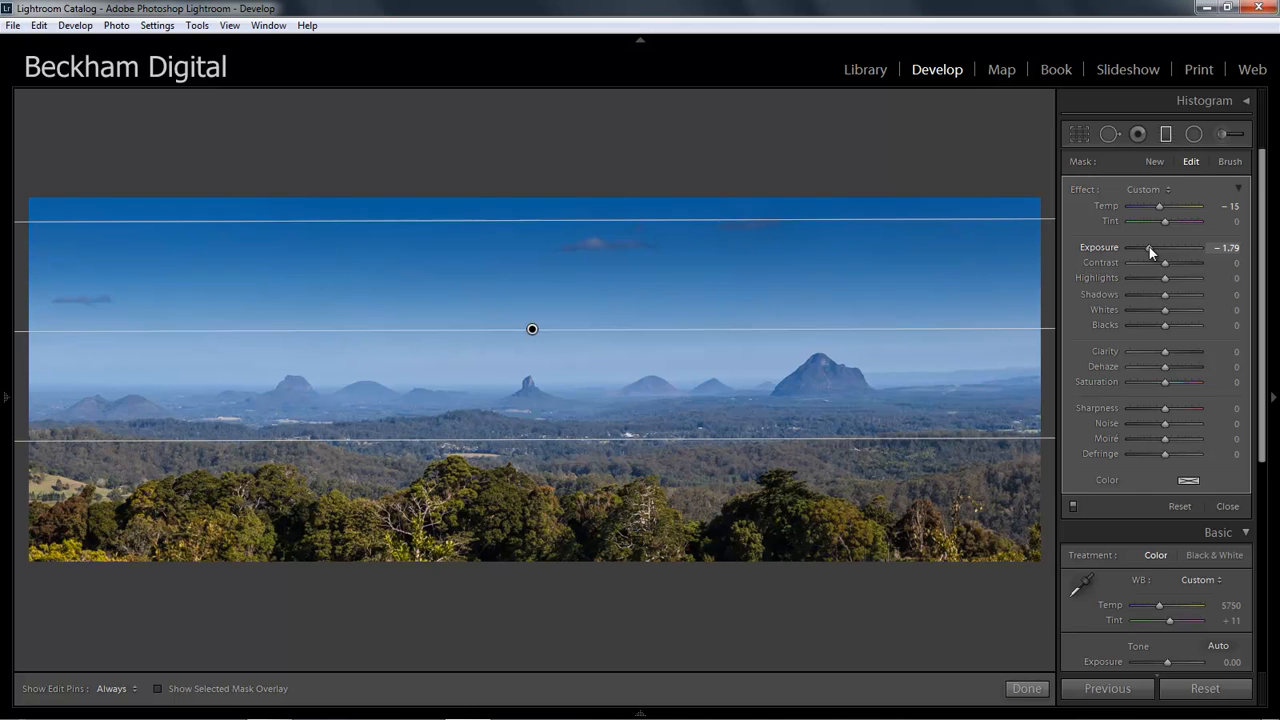
left_click_drag(1148, 247, 1149, 248)
left_click(1026, 688)
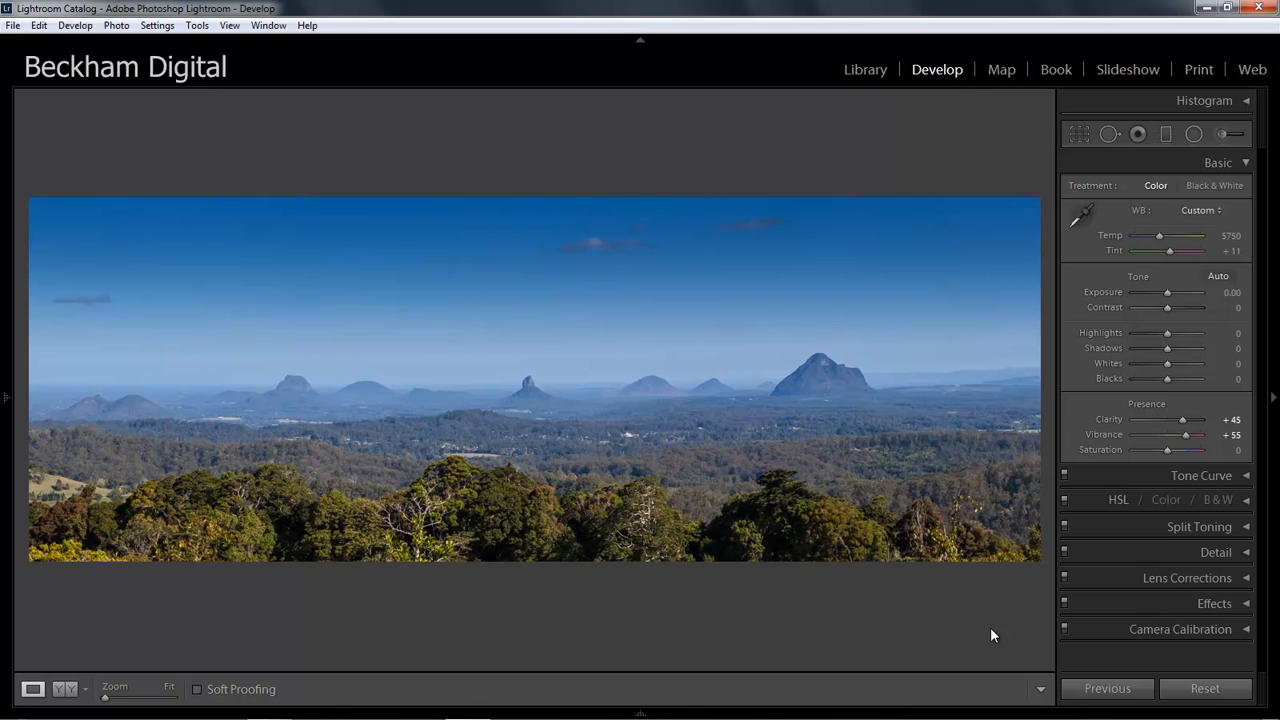
Show the histogram and raise the panorama's Whites to +45
key("ctrl+0")
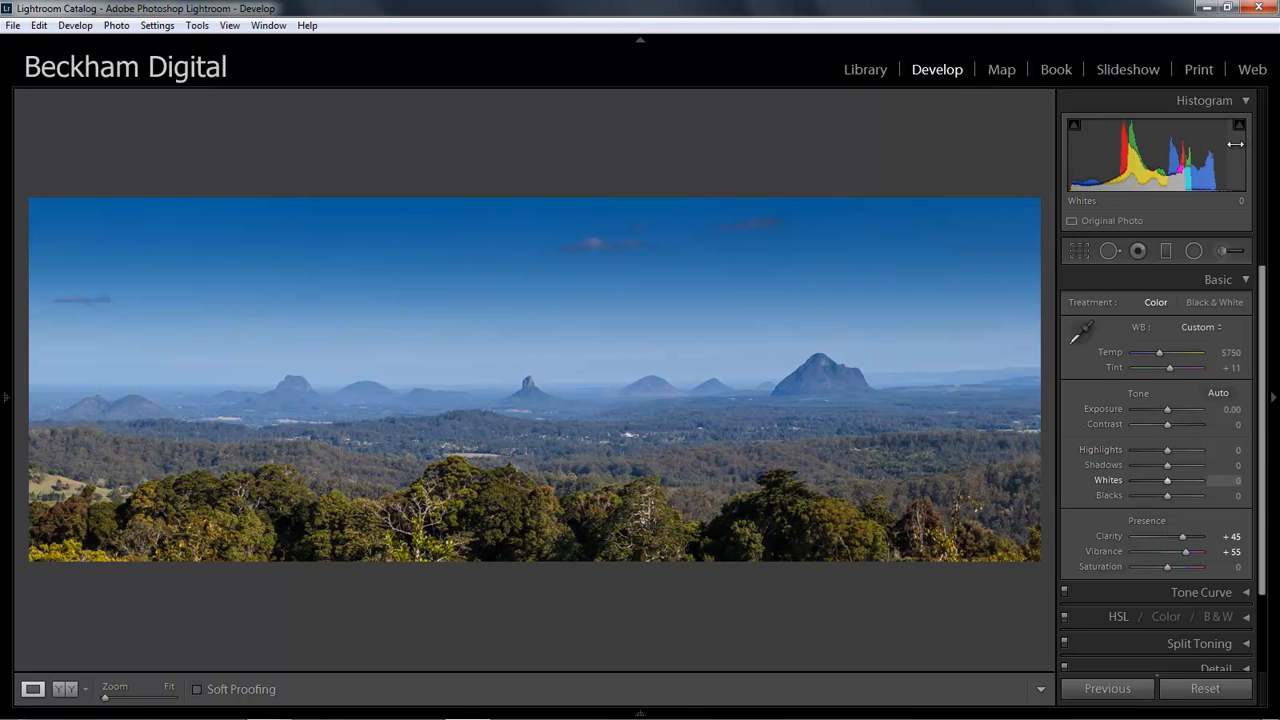
left_click(1177, 480)
left_click_drag(1177, 482, 1183, 482)
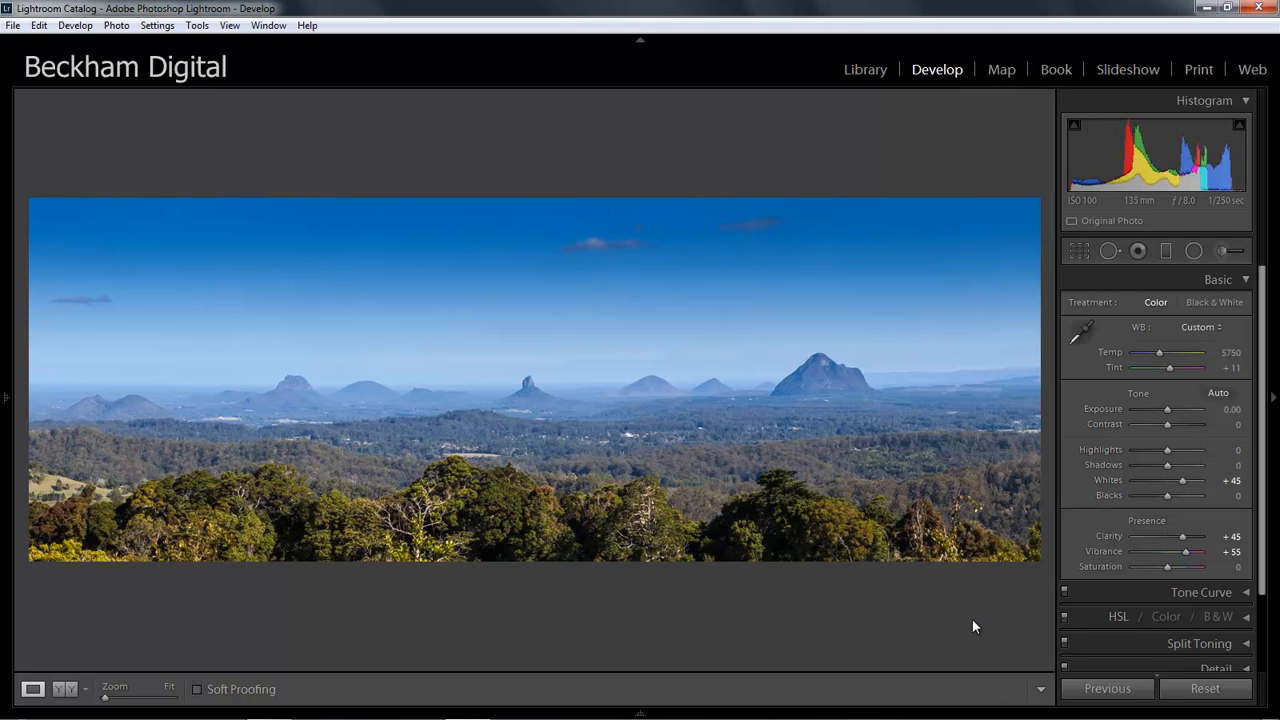